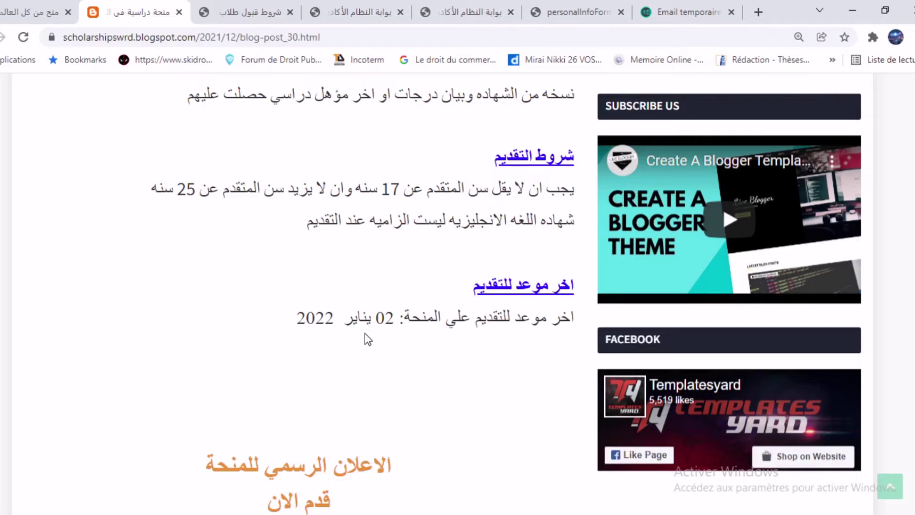
Read through the scholarship admission conditions in the official Najran University PDF linked from the scholarship post.
scroll(365, 333, "down", 3)
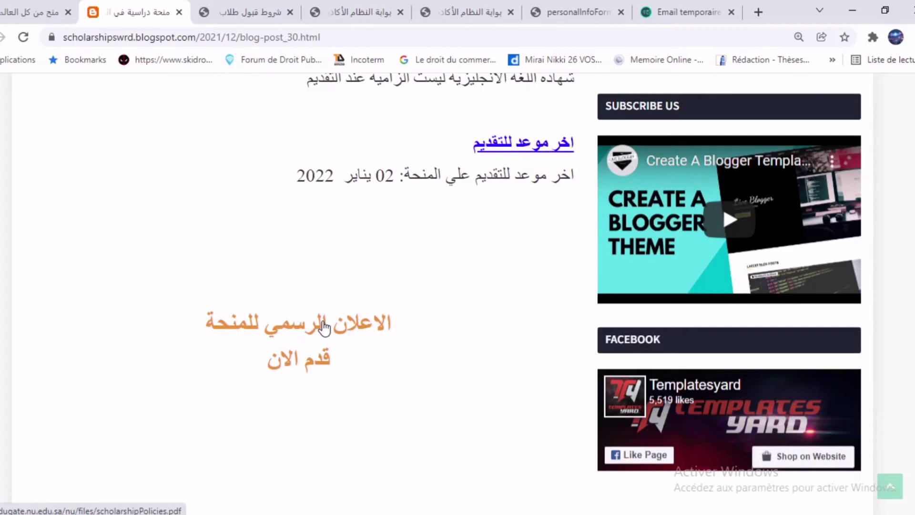
right_click(324, 328)
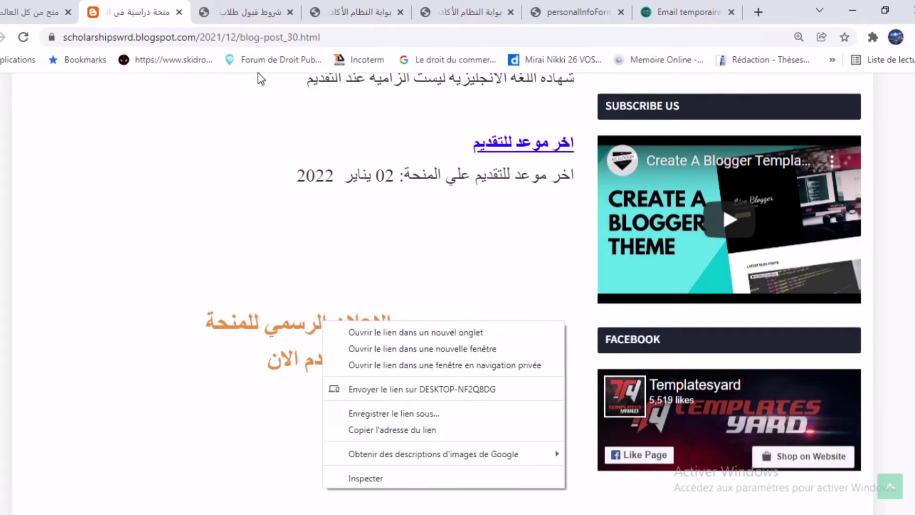
left_click(251, 8)
scroll(621, 333, "down", 2)
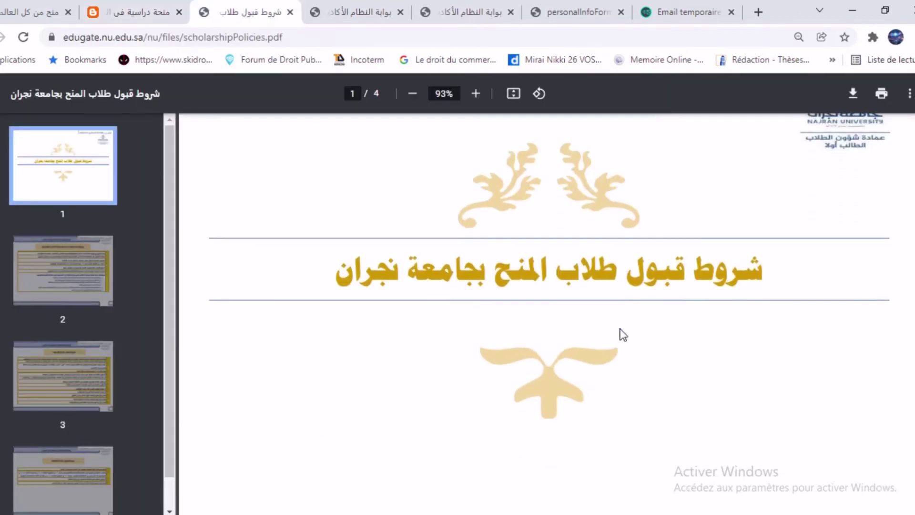
scroll(677, 318, "down", 6)
scroll(677, 318, "down", 20)
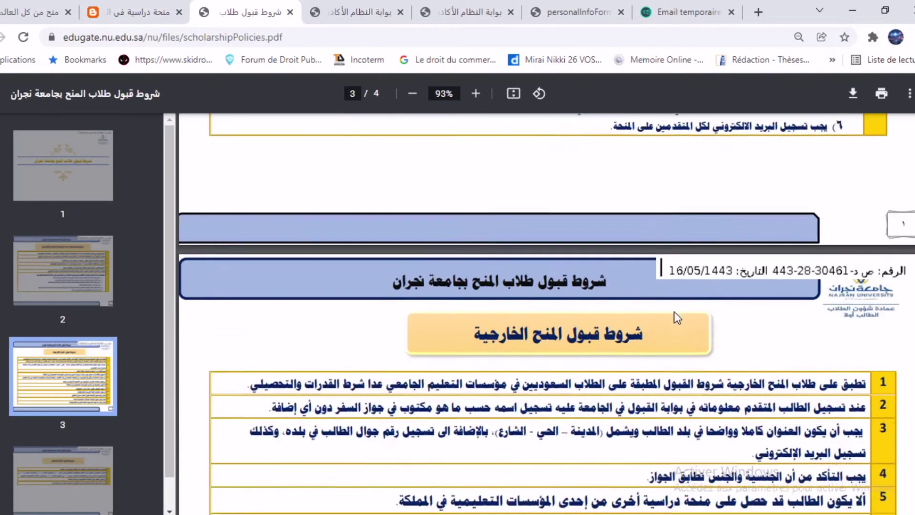
scroll(673, 309, "down", 5)
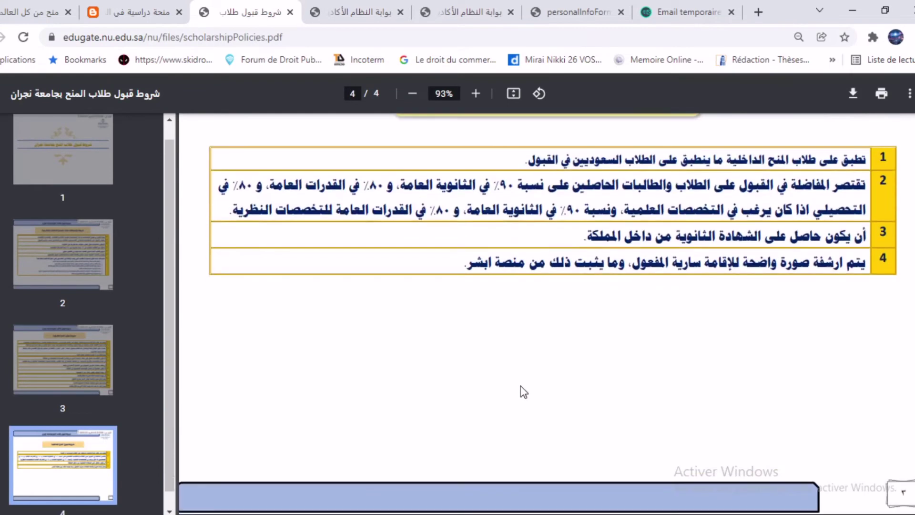
scroll(440, 273, "up", 8)
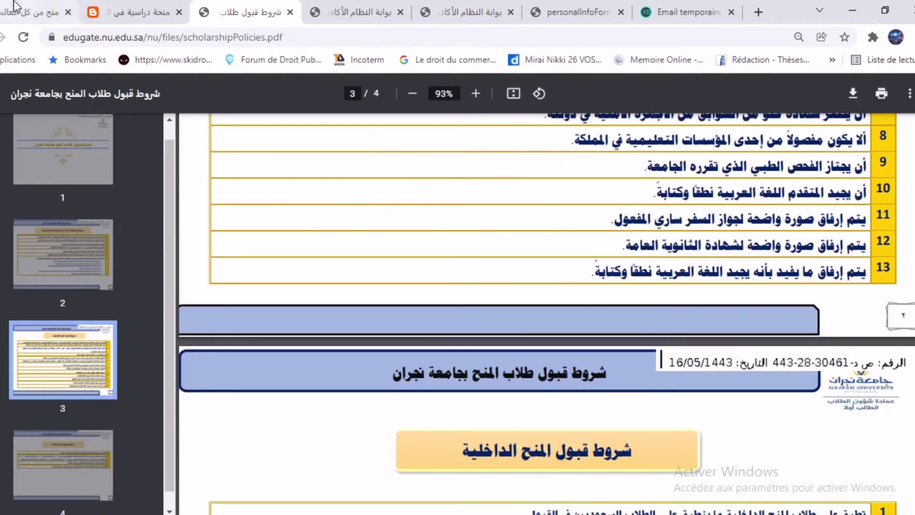
Return to the scholarship post, then bring up the Najran University portal's scholarship request page for a new male student application.
left_click(133, 12)
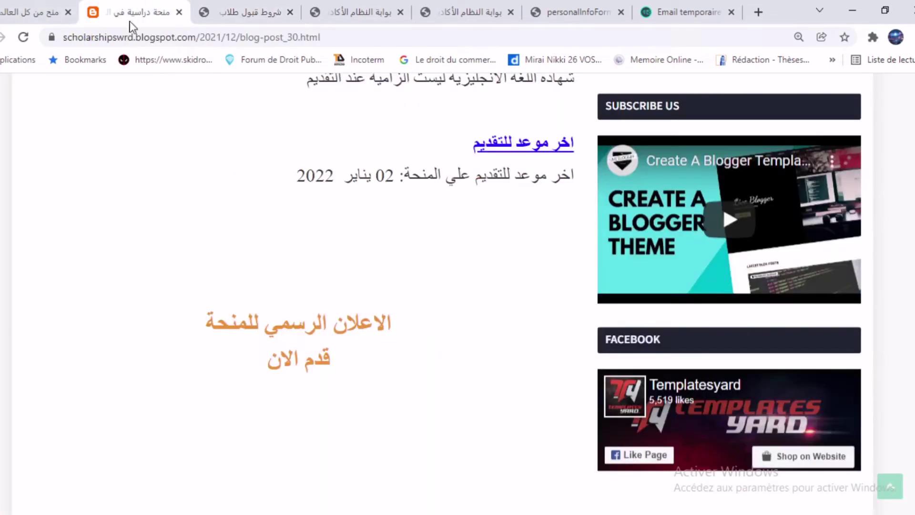
right_click(302, 367)
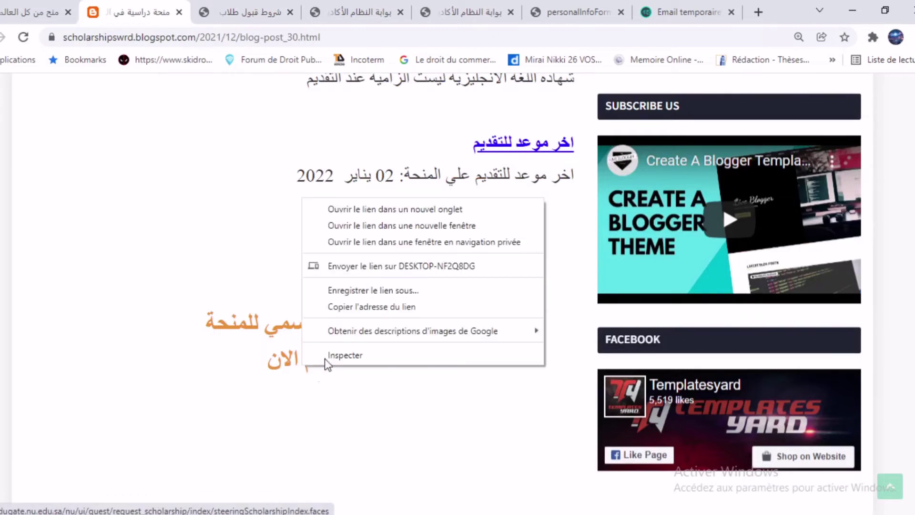
left_click(371, 1)
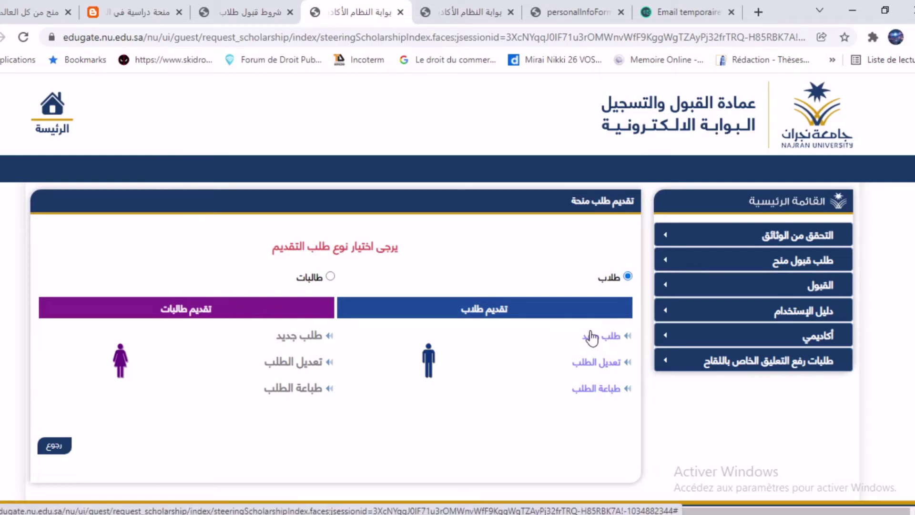
left_click(480, 10)
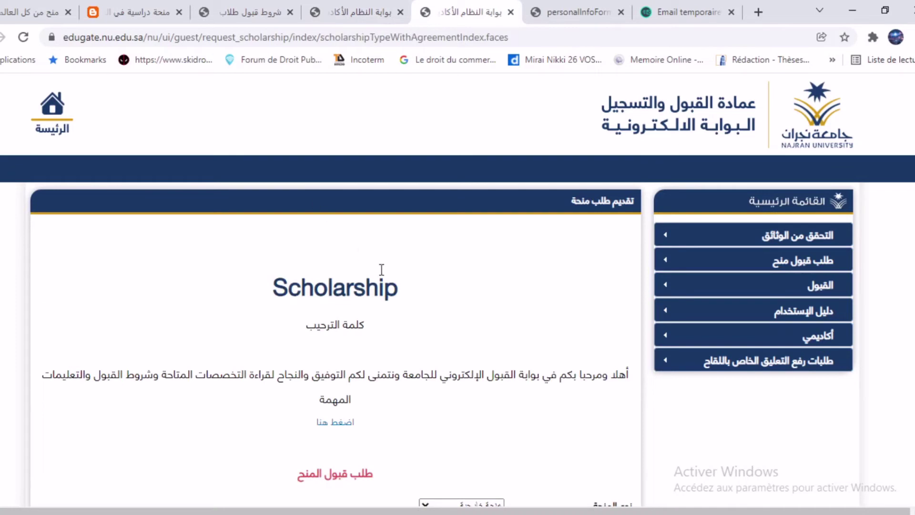
Complete the external scholarship (منحة خارجية) request with study type انتظام and agree to the admission conditions.
scroll(402, 290, "down", 5)
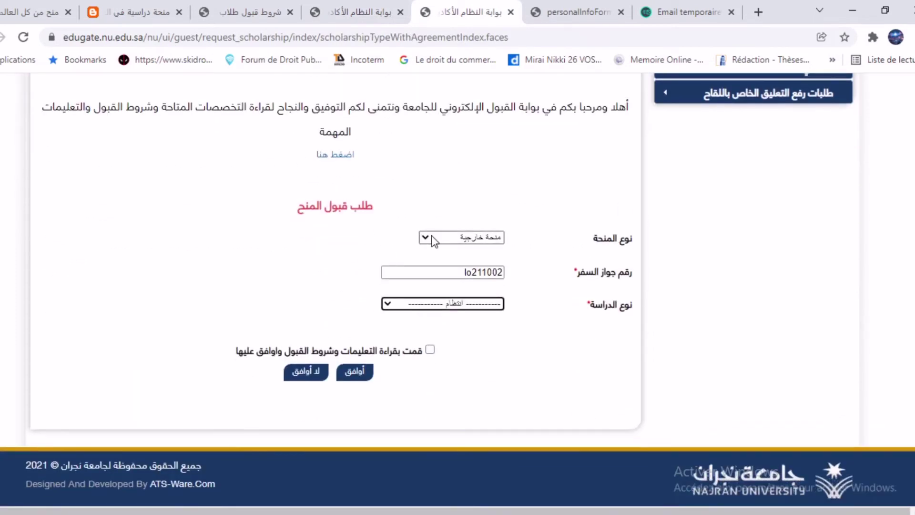
left_click(431, 236)
left_click(427, 236)
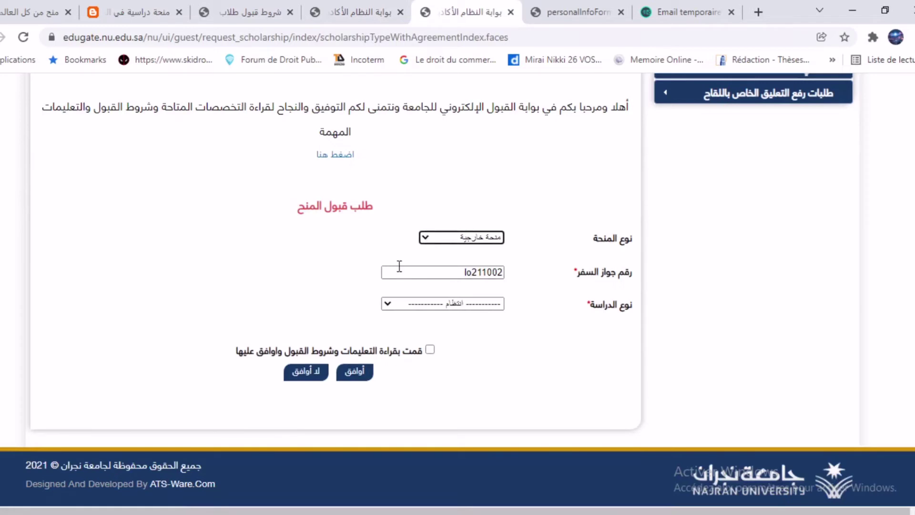
double_click(457, 272)
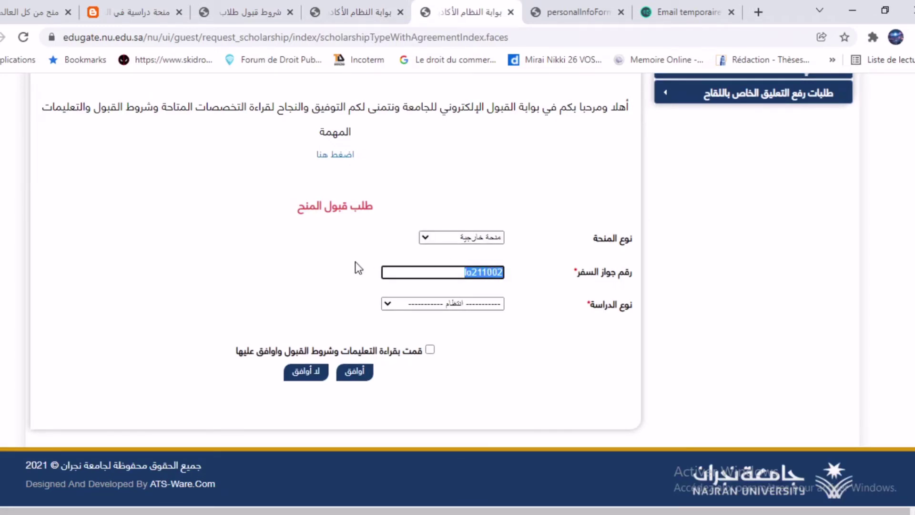
left_click(447, 302)
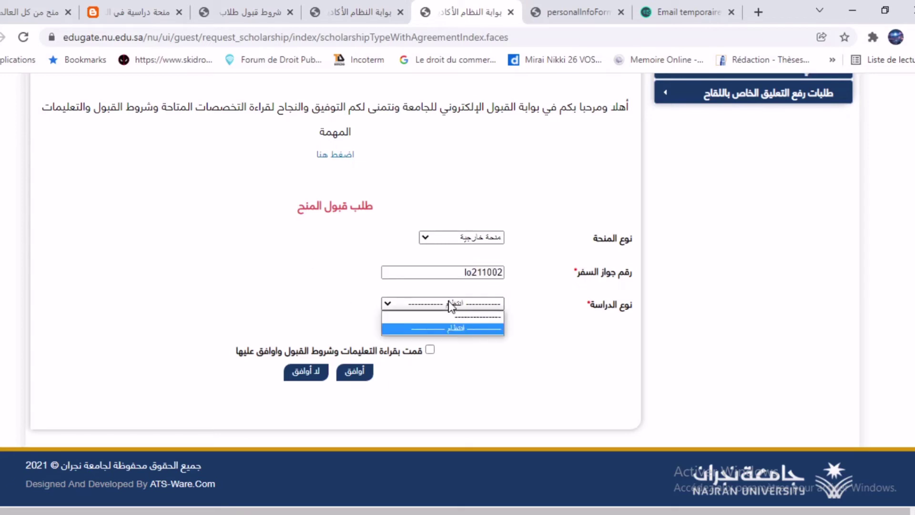
left_click(448, 329)
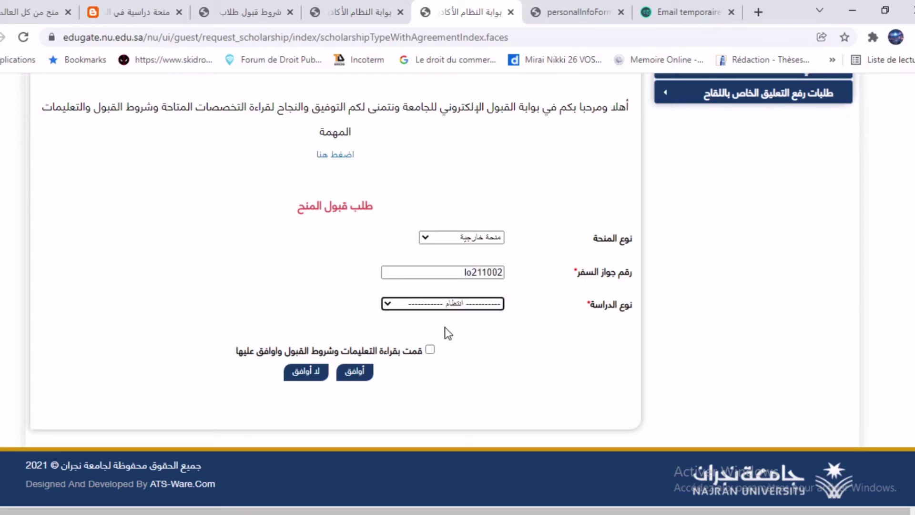
left_click(429, 350)
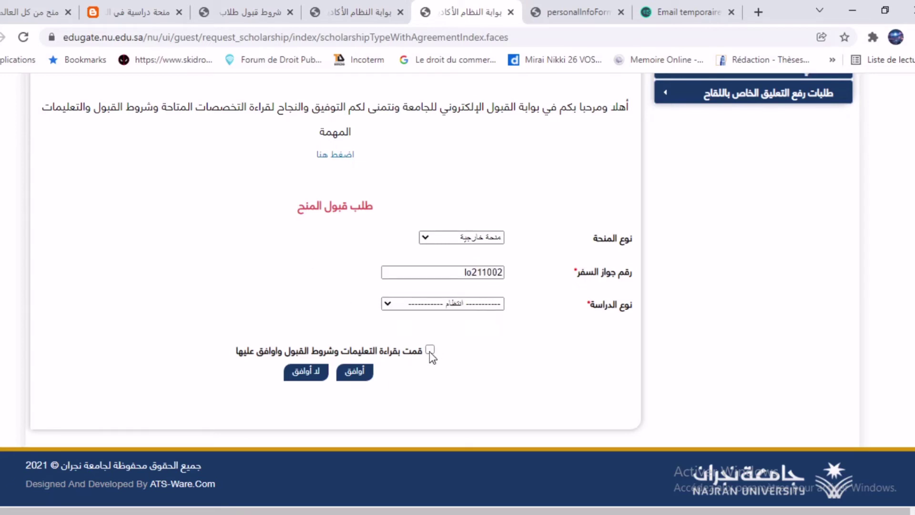
left_click(358, 377)
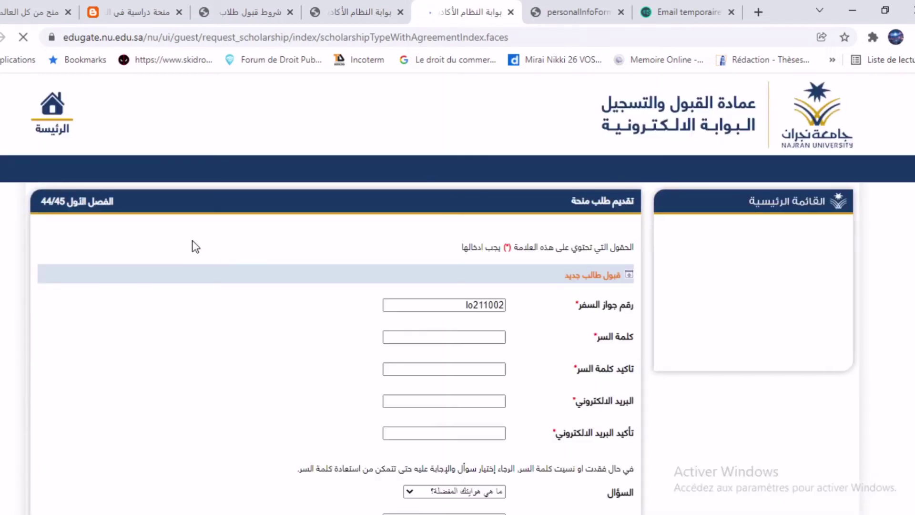
Examine the password, e-mail and security question fields of the new student form, including the available security questions.
scroll(199, 284, "down", 1)
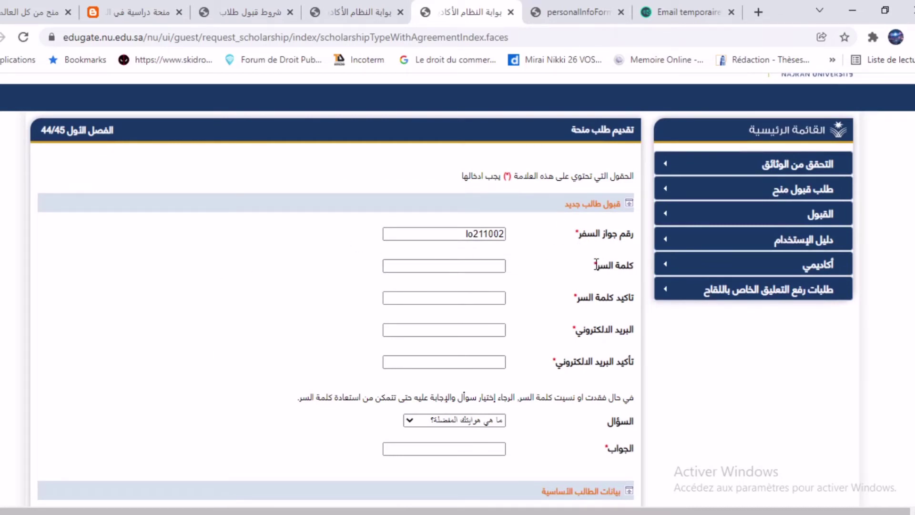
scroll(596, 264, "down", 1)
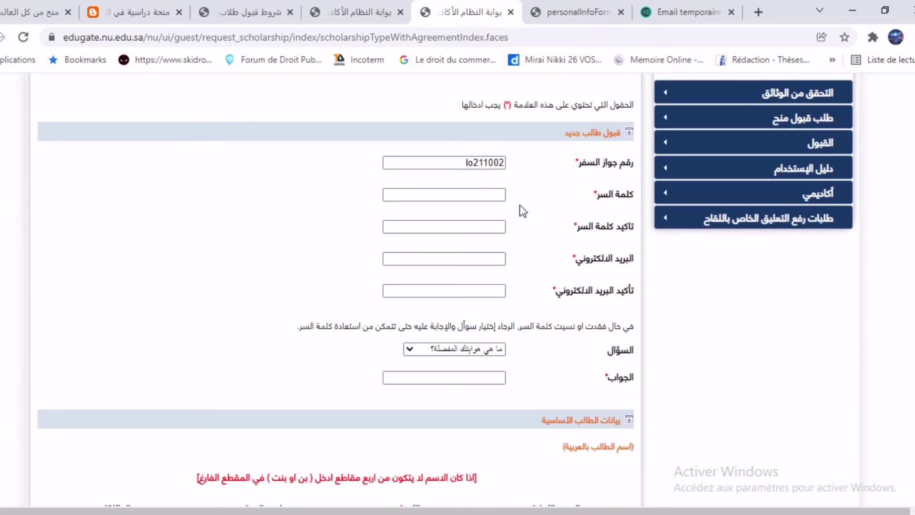
scroll(510, 199, "down", 1)
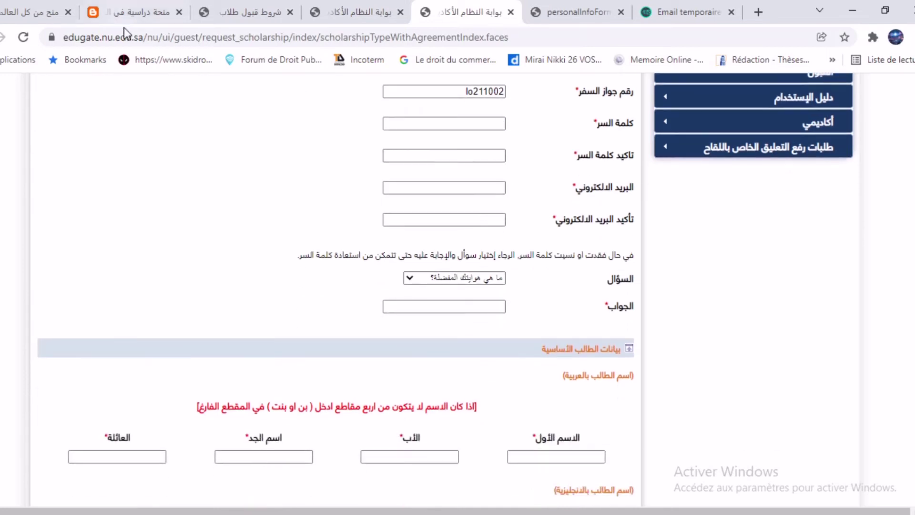
left_click(421, 122)
left_click(425, 190)
scroll(286, 203, "down", 1)
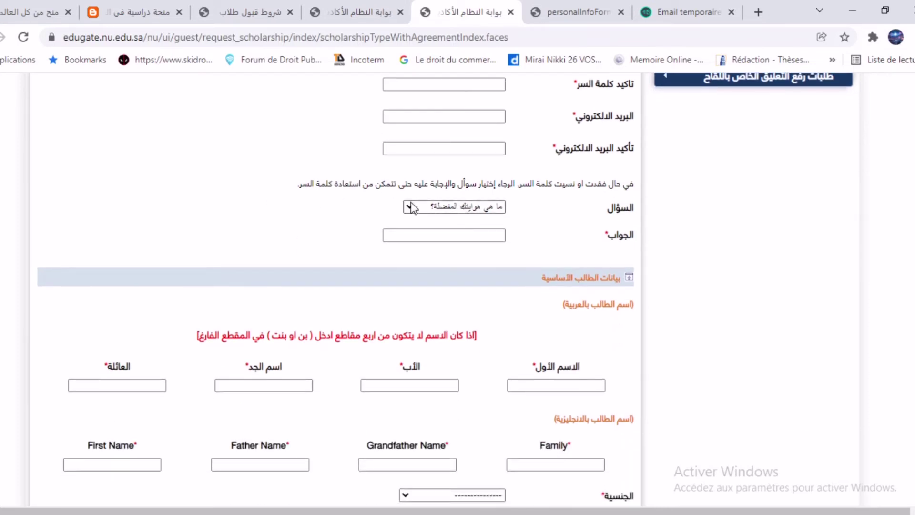
left_click(437, 210)
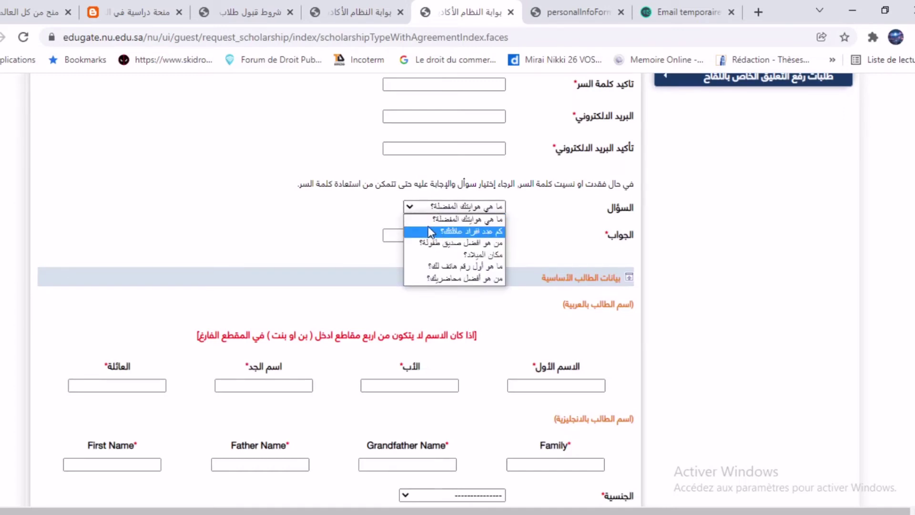
left_click(335, 256)
Set the student's nationality (الجنسية) to جزائري in the basic student data section.
scroll(336, 259, "down", 3)
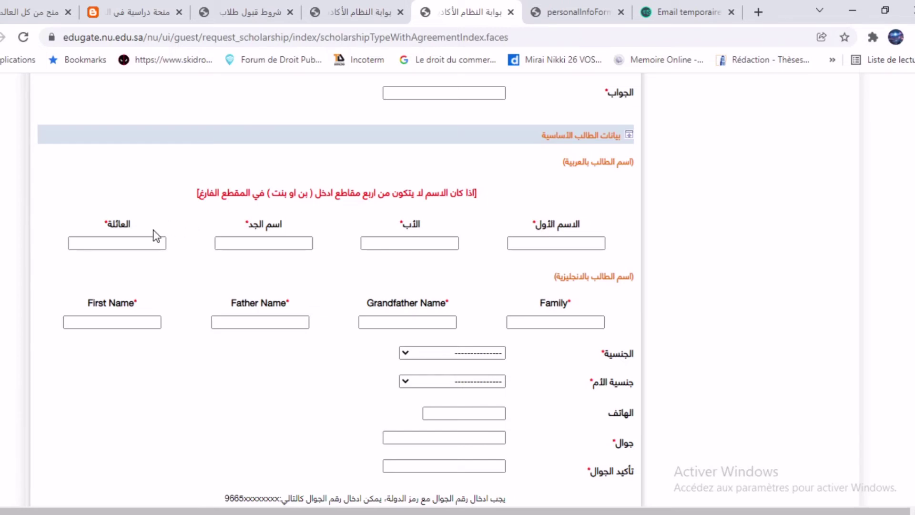
scroll(547, 267, "down", 3)
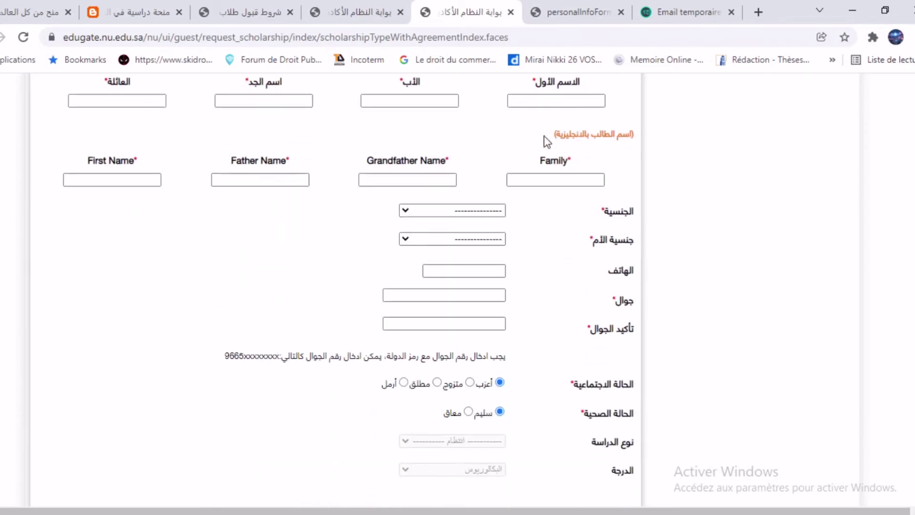
scroll(541, 167, "down", 2)
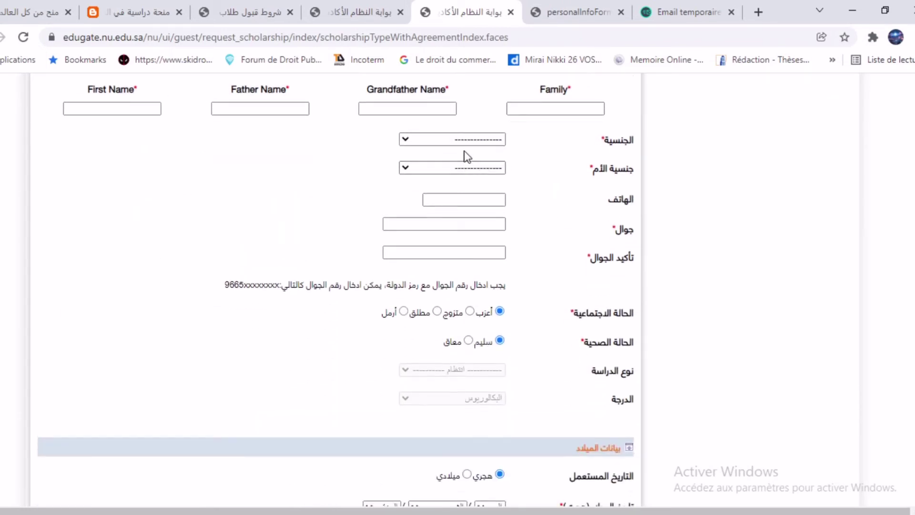
left_click(461, 139)
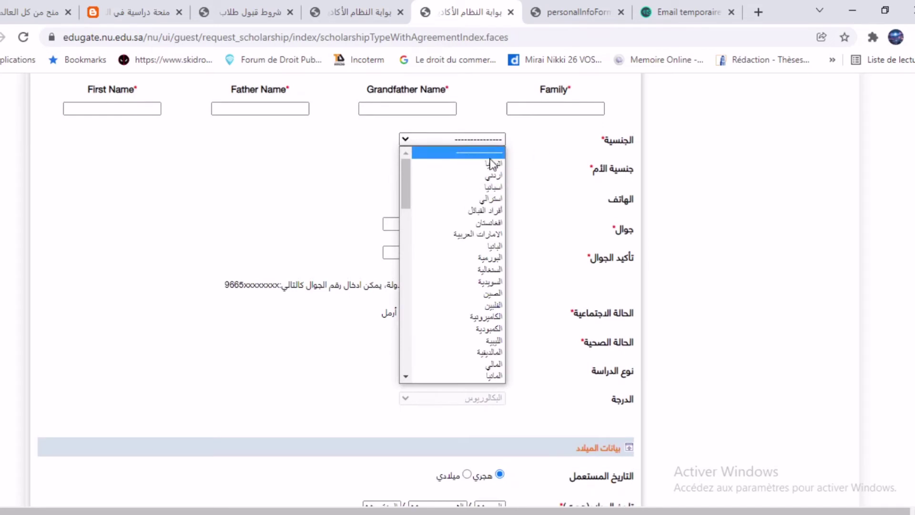
scroll(485, 229, "down", 8)
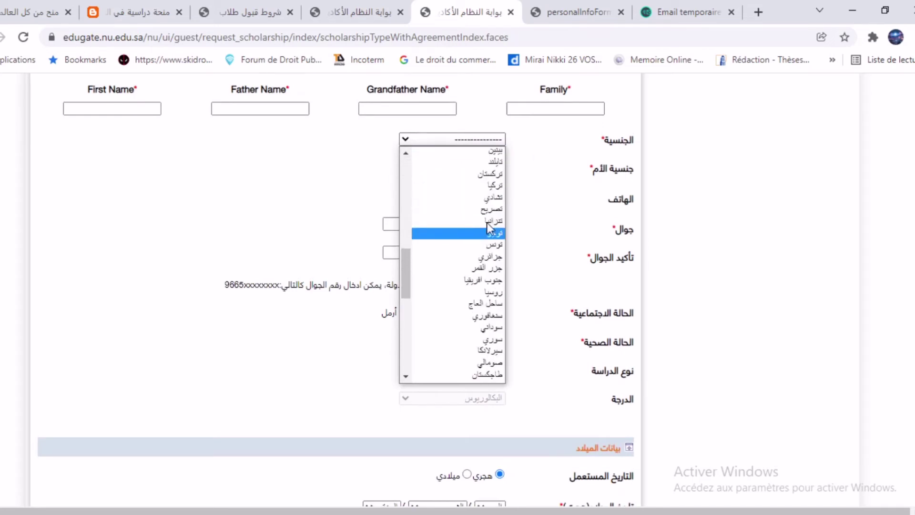
scroll(485, 227, "up", 3)
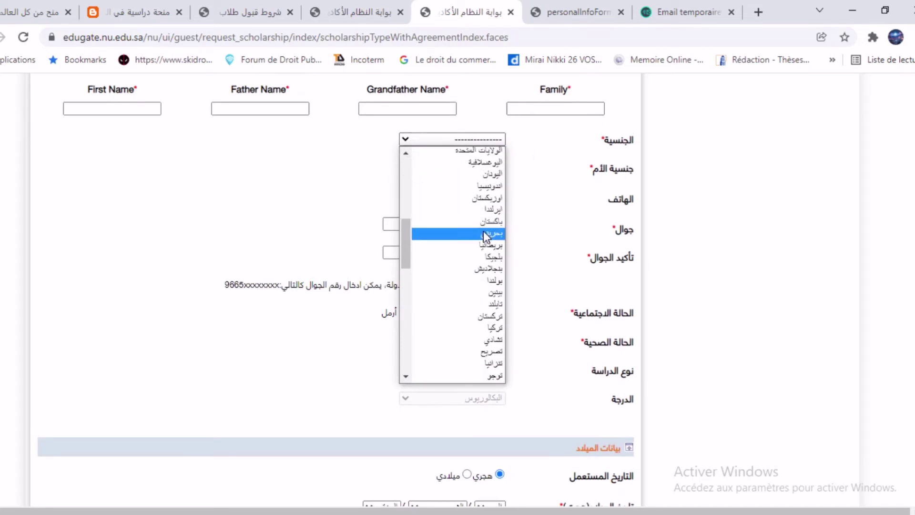
scroll(484, 232, "down", 4)
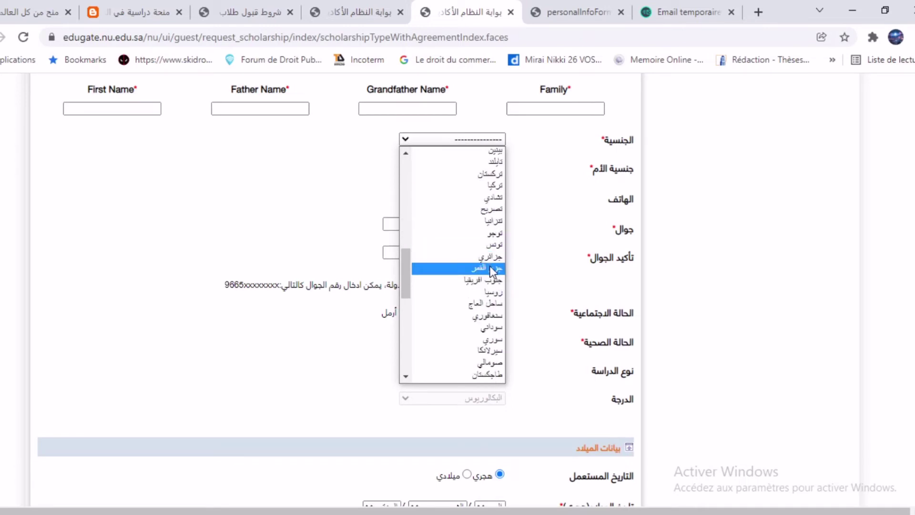
scroll(451, 238, "down", 4)
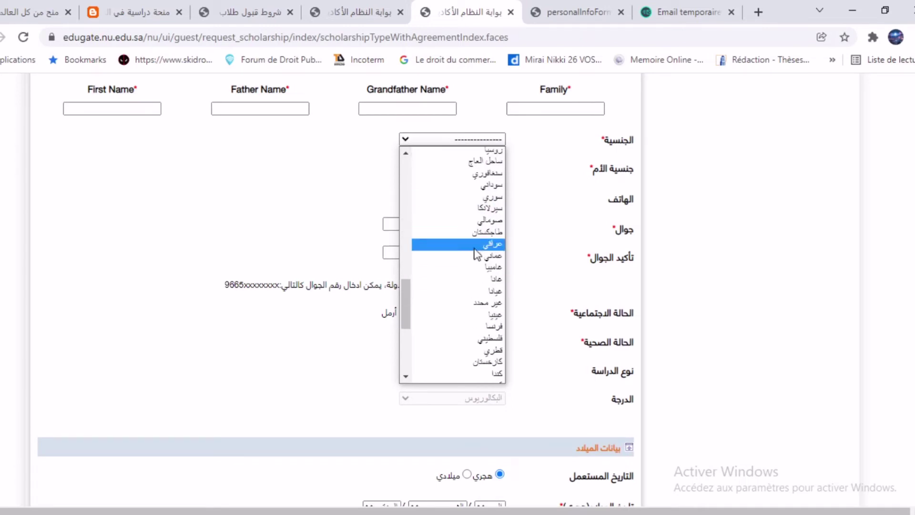
scroll(452, 238, "up", 4)
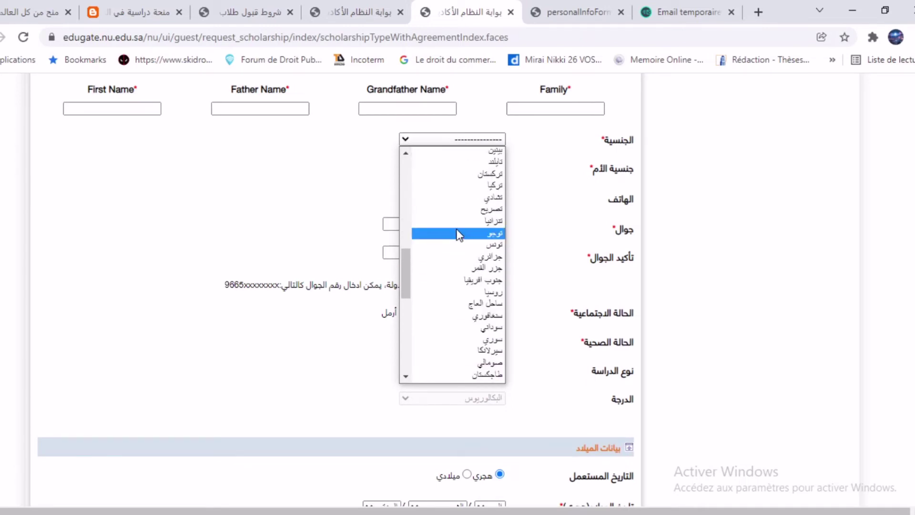
left_click(496, 256)
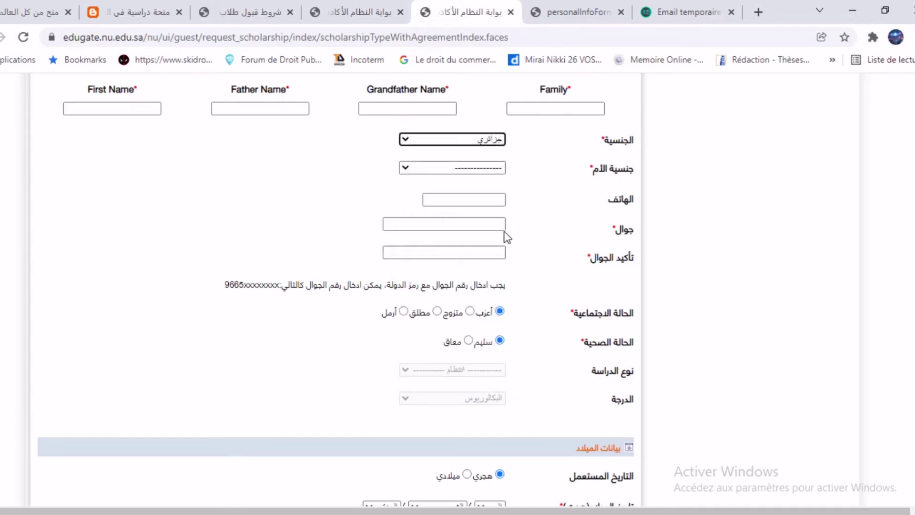
Set the mother's nationality (جنسية الأم) to السويدية in the basic student data section.
left_click(481, 170)
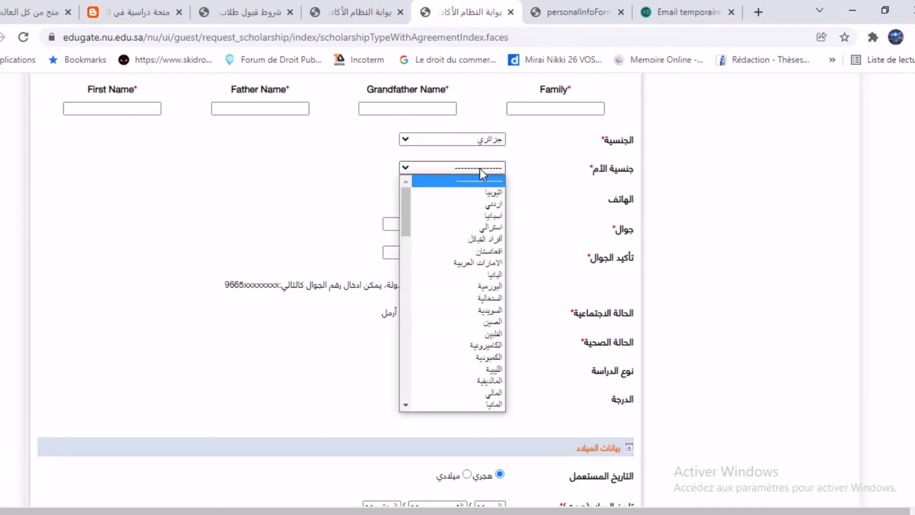
left_click(485, 312)
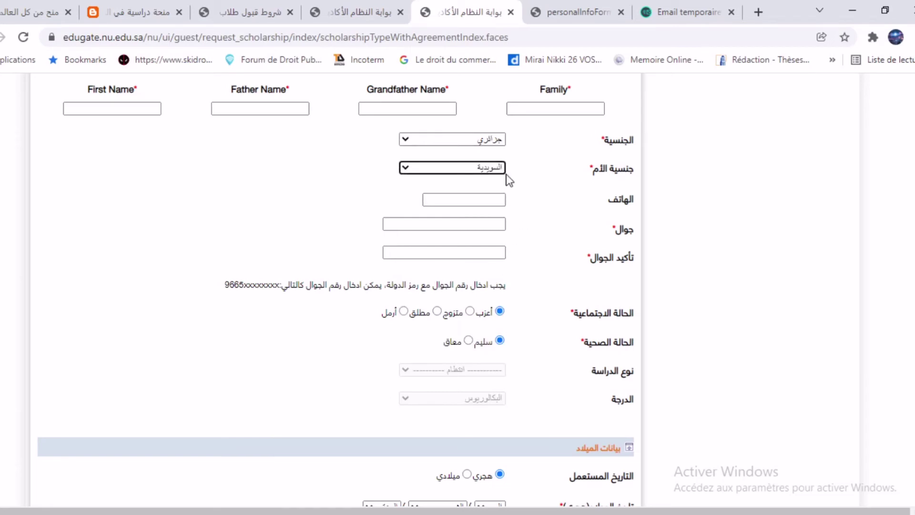
scroll(505, 185, "down", 1)
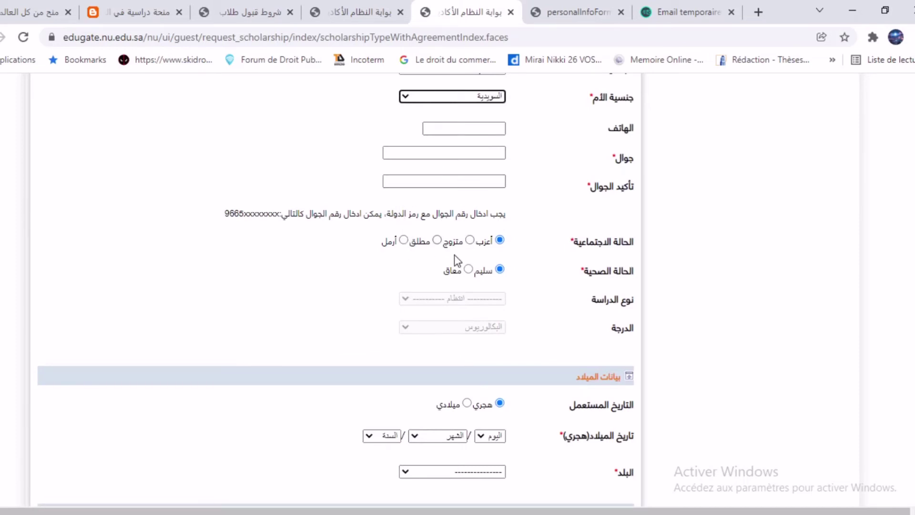
Examine the contact, marital and health status, birth data, address and social network fields of the new student form.
scroll(477, 281, "down", 1)
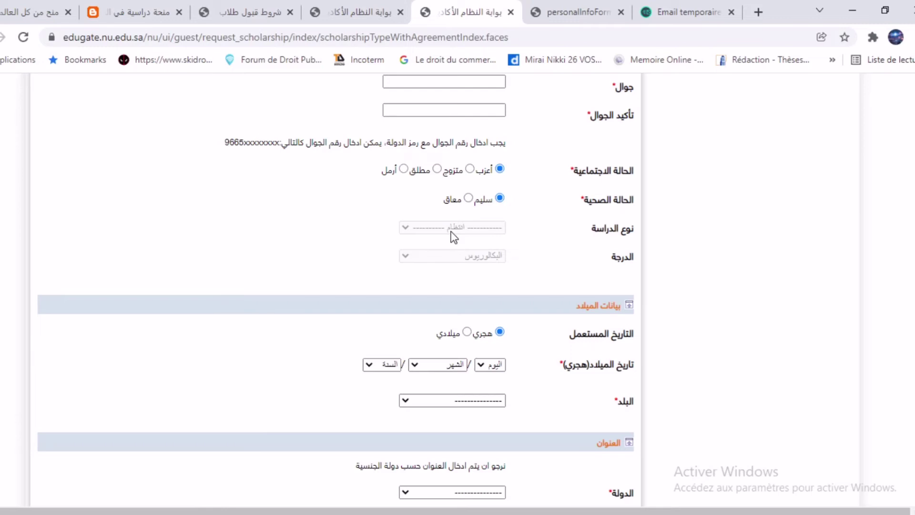
scroll(480, 237, "down", 1)
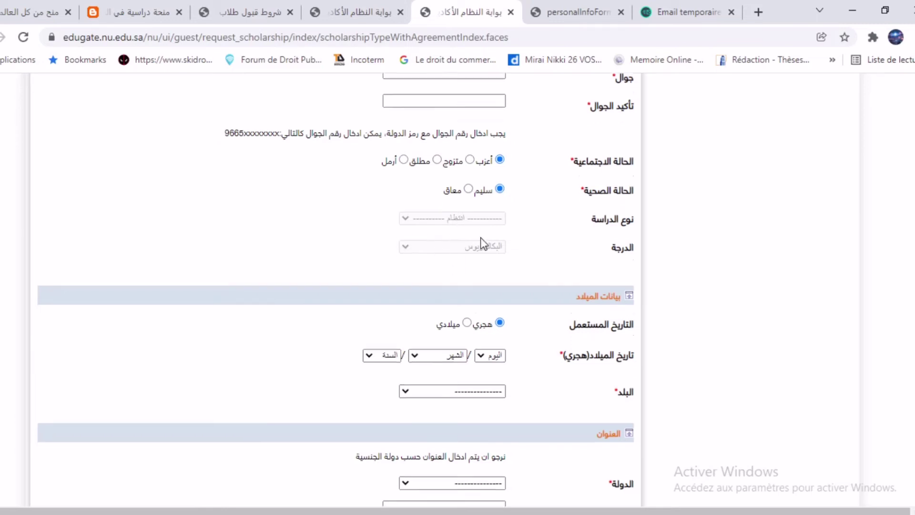
scroll(480, 237, "down", 1)
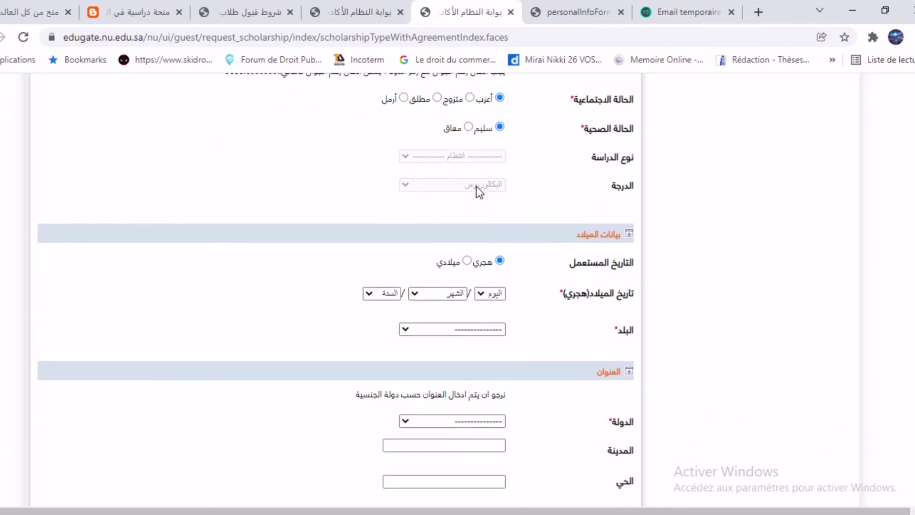
scroll(476, 200, "down", 1)
left_click(499, 188)
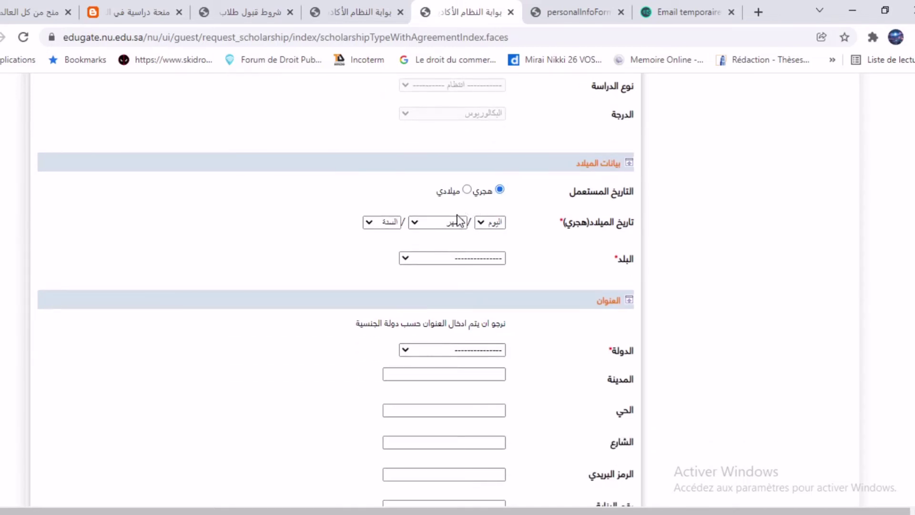
scroll(404, 221, "down", 7)
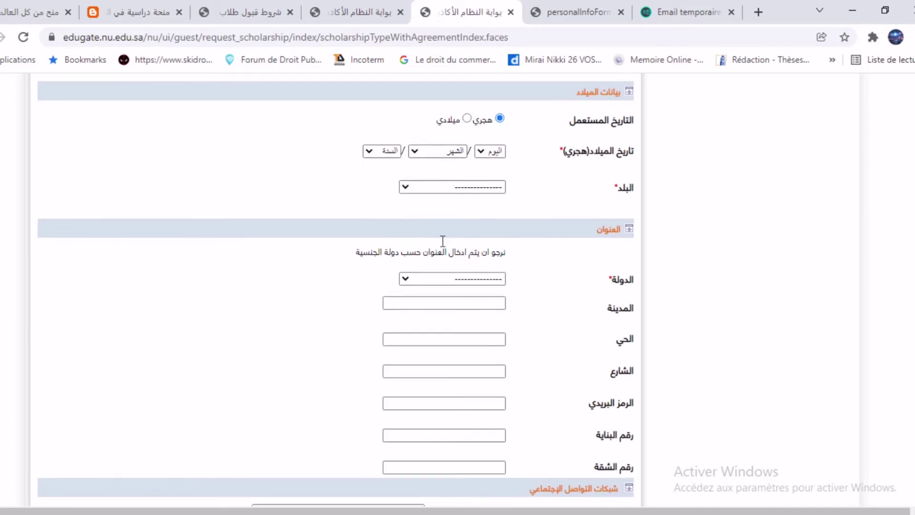
scroll(412, 214, "up", 4)
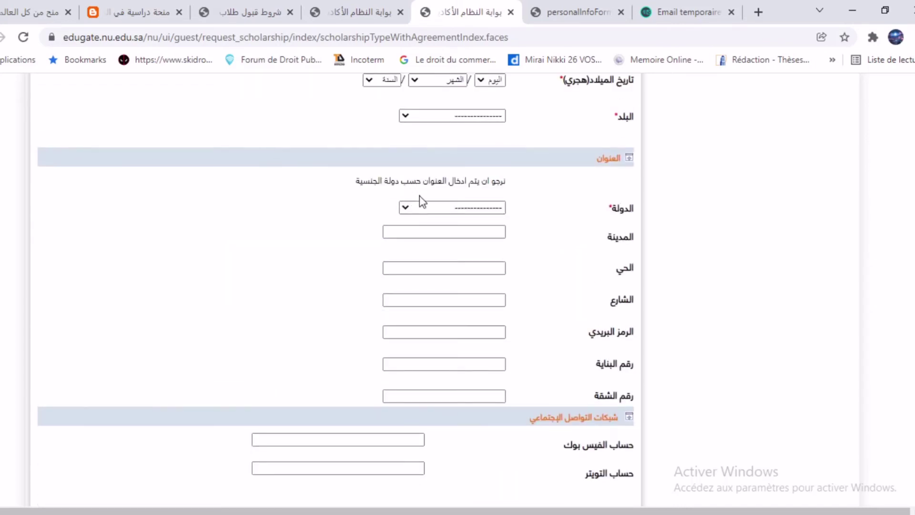
scroll(453, 224, "down", 3)
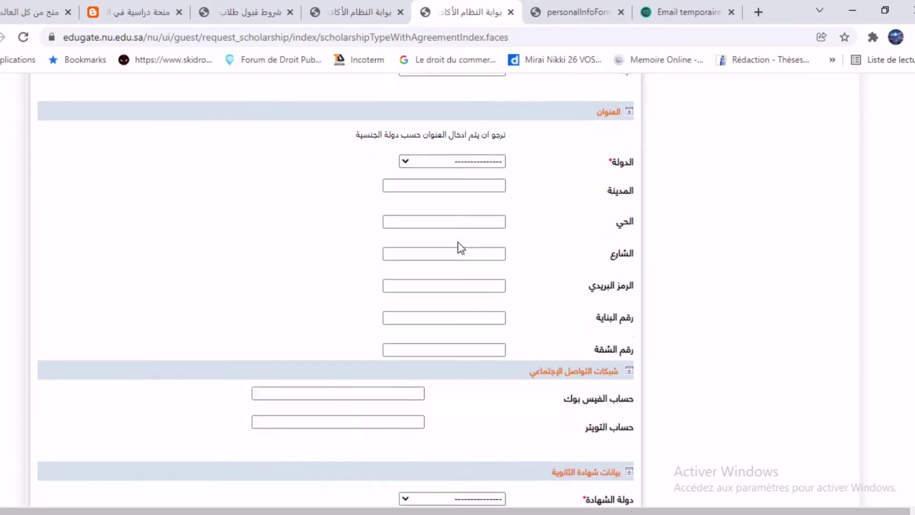
scroll(447, 254, "down", 1)
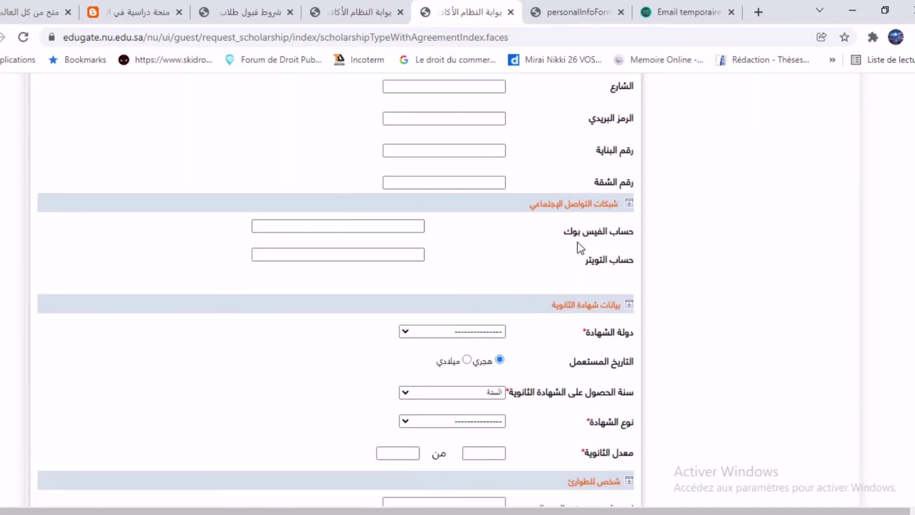
mouse_move(577, 241)
left_mouse_down()
mouse_move(594, 237)
mouse_move(585, 239)
left_mouse_up()
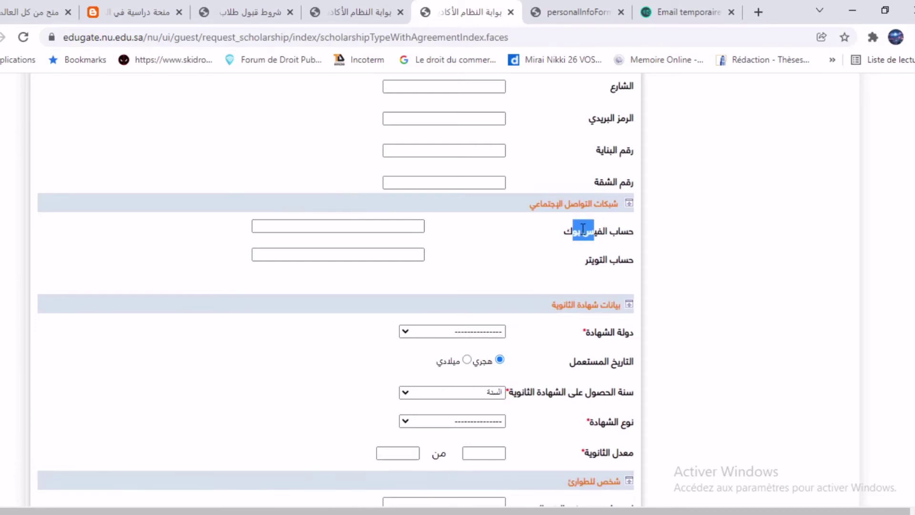
scroll(521, 250, "down", 1)
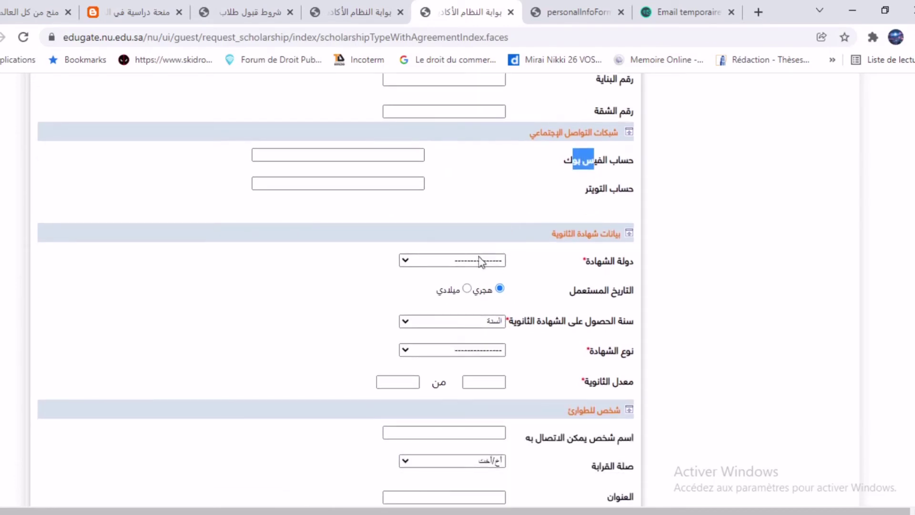
Set the certificate country (دولة الشهادة) to الجزائر in the secondary school certificate section.
left_click(446, 261)
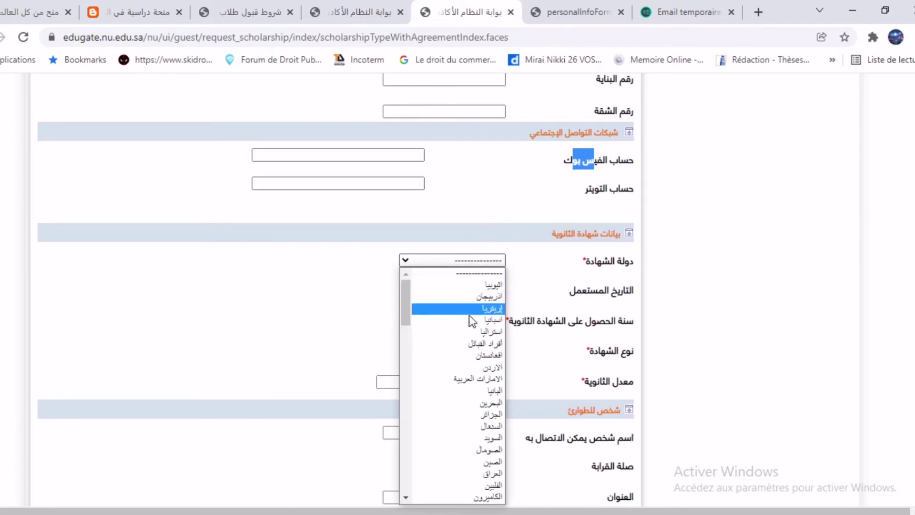
left_click(485, 416)
scroll(519, 203, "down", 1)
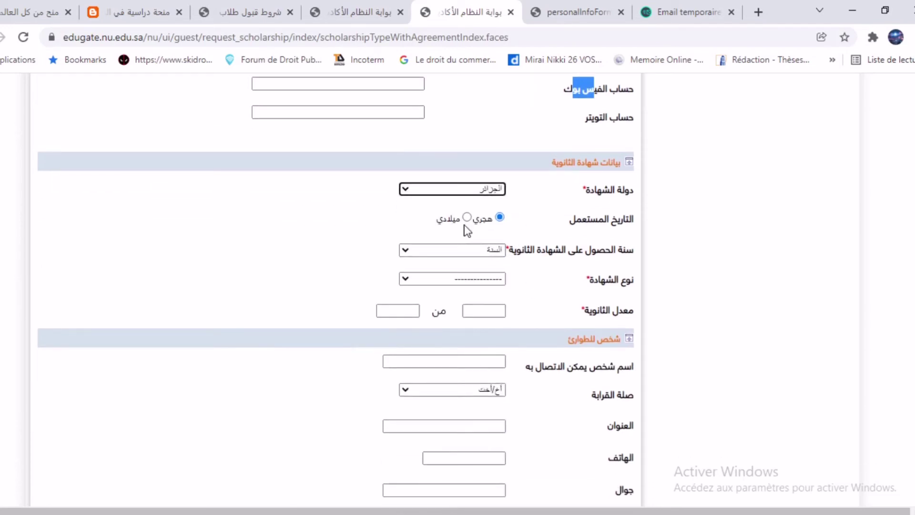
Enter a secondary school average (معدل الثانوية) of 12 out of 20.
scroll(470, 275, "down", 3)
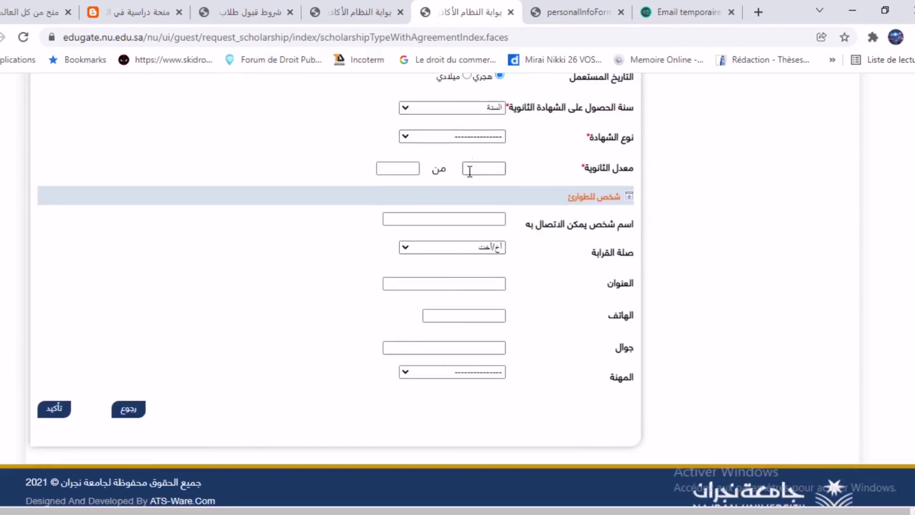
scroll(478, 221, "up", 3)
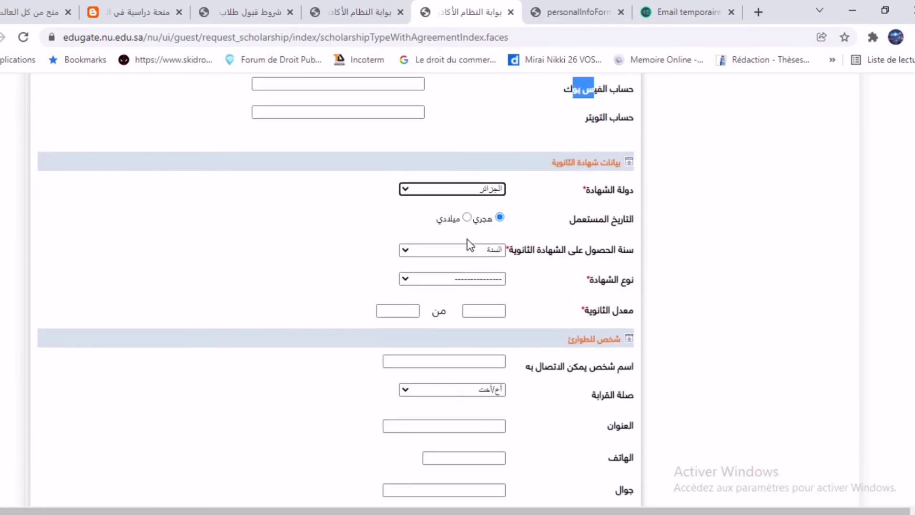
scroll(477, 286, "down", 3)
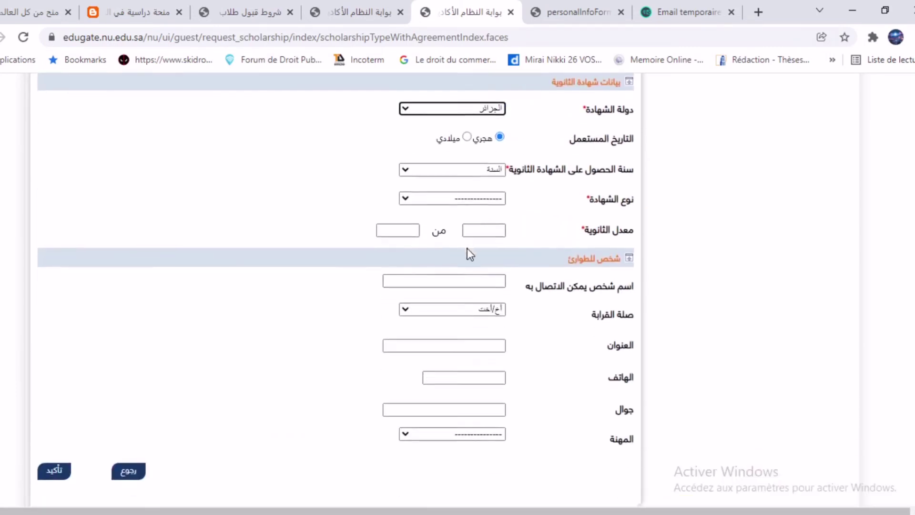
left_click(475, 169)
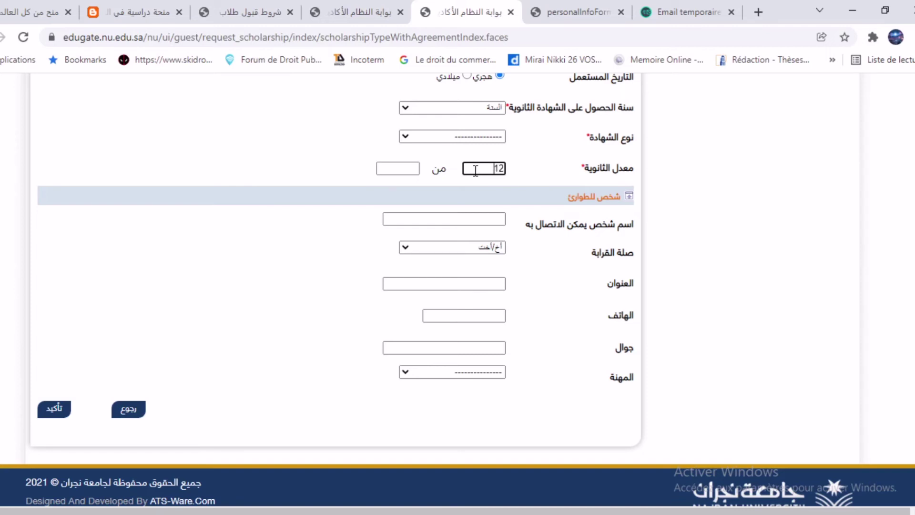
left_click(411, 168)
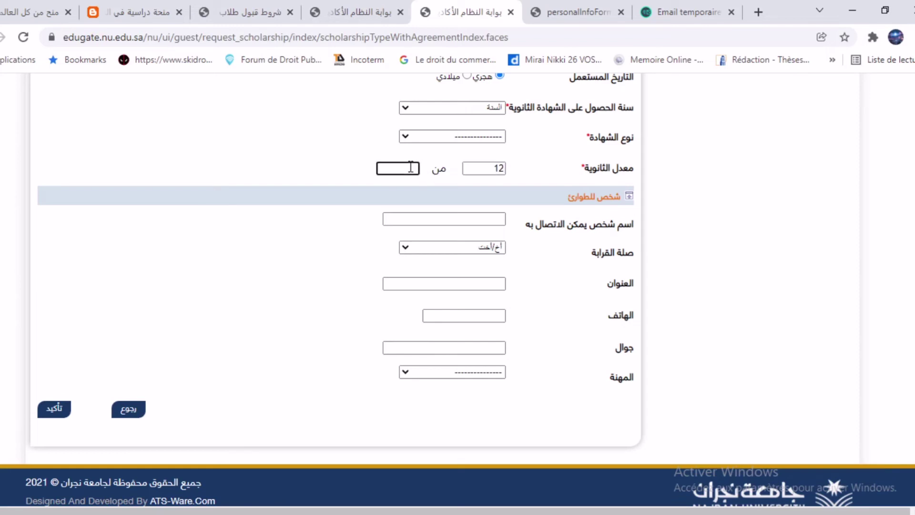
type("20")
Set the secondary school average (معدل الثانوية) to 80 out of 100.
left_click(470, 167)
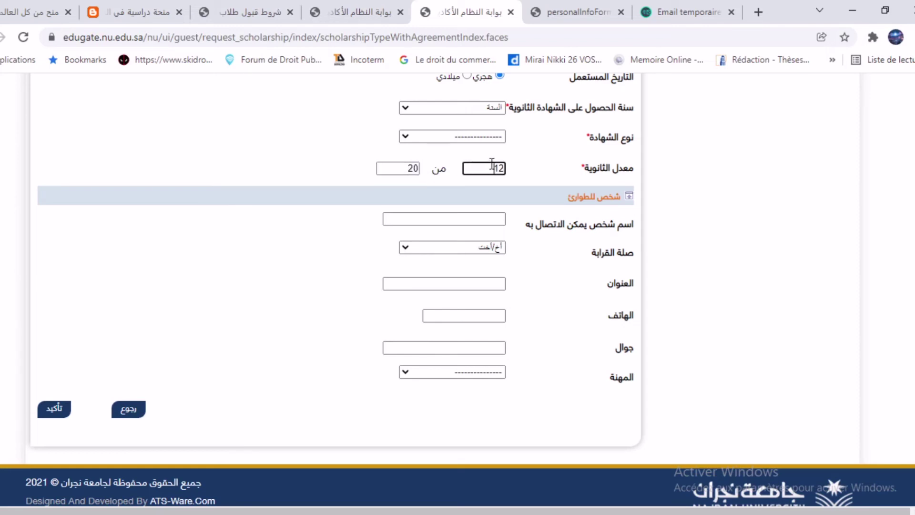
double_click(498, 166)
type("80")
double_click(414, 168)
type("100")
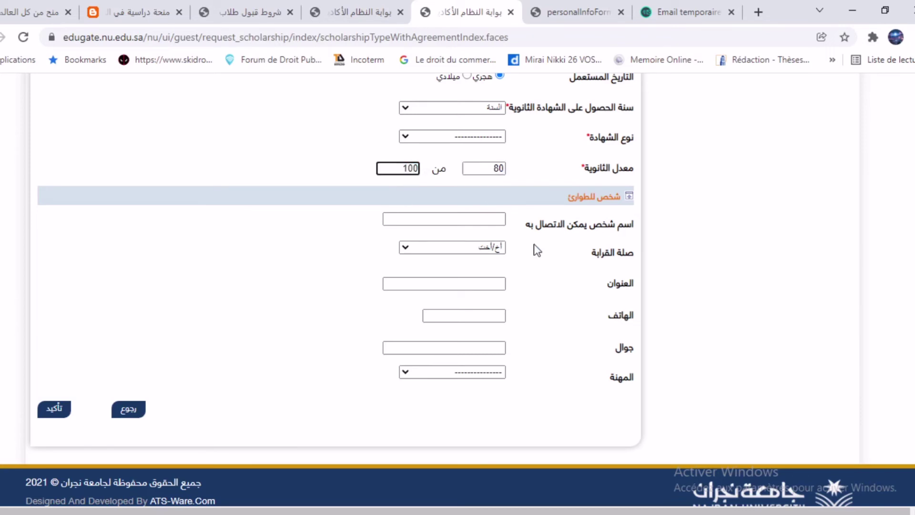
Examine the available relationship options (صلة القرابة) for the emergency contact person.
scroll(531, 250, "down", 1)
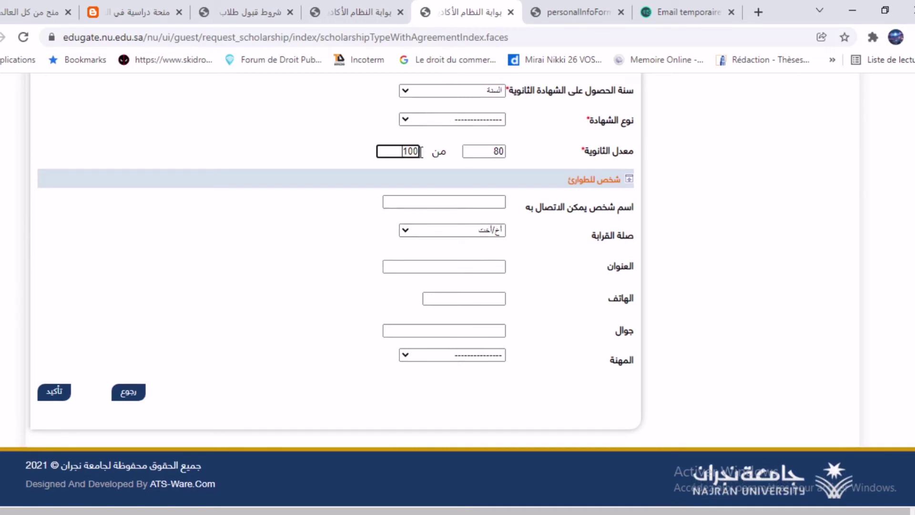
left_click(460, 231)
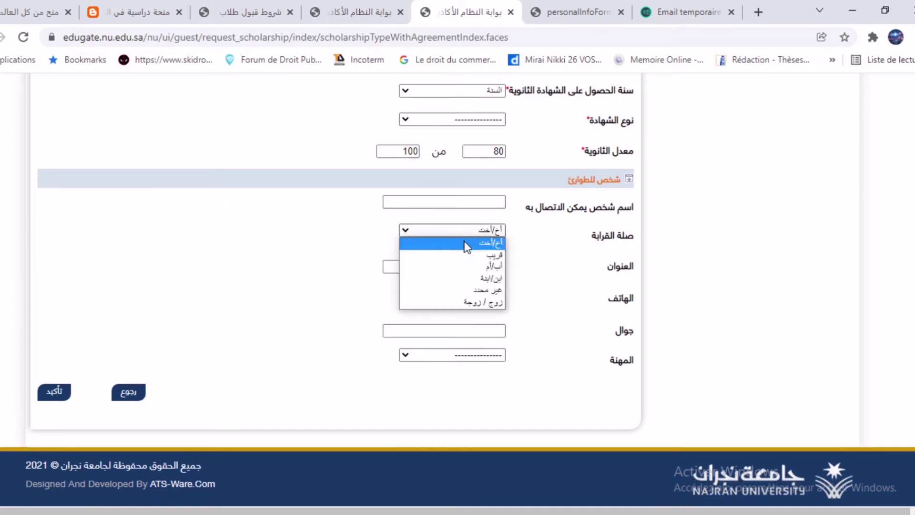
left_click(554, 267)
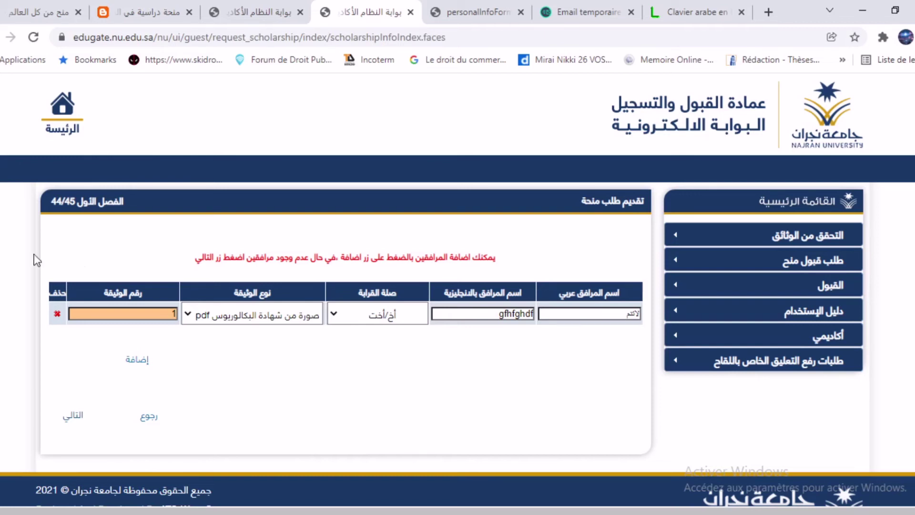
Review the companion's document type options and the note about adding companions, and continue to the document upload page.
left_click(220, 315)
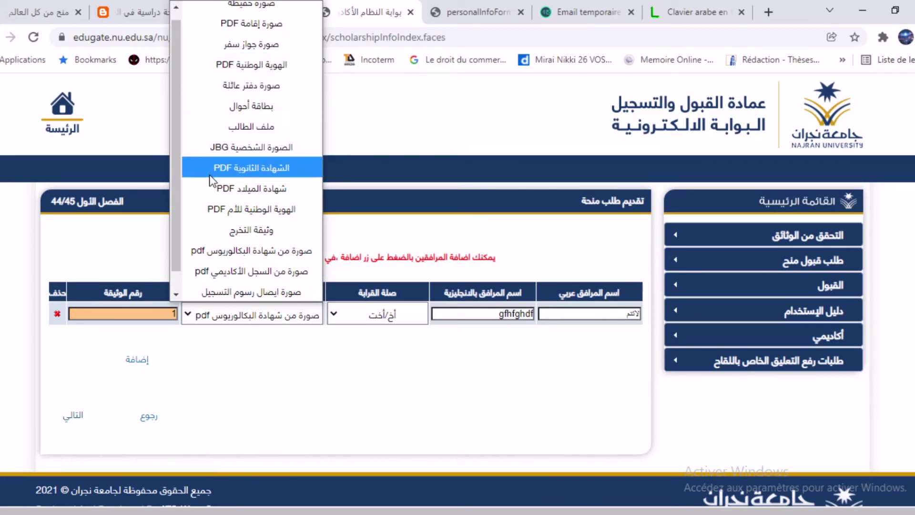
left_click(347, 380)
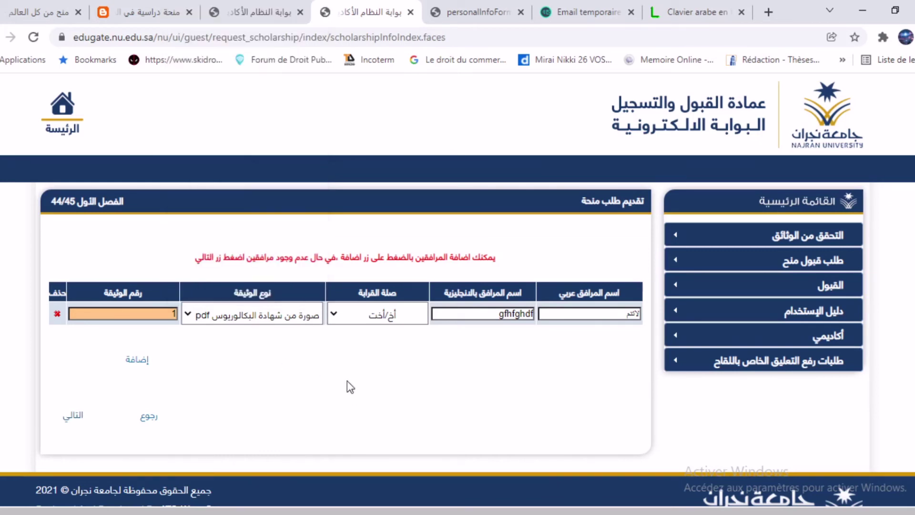
left_click_drag(498, 255, 168, 259)
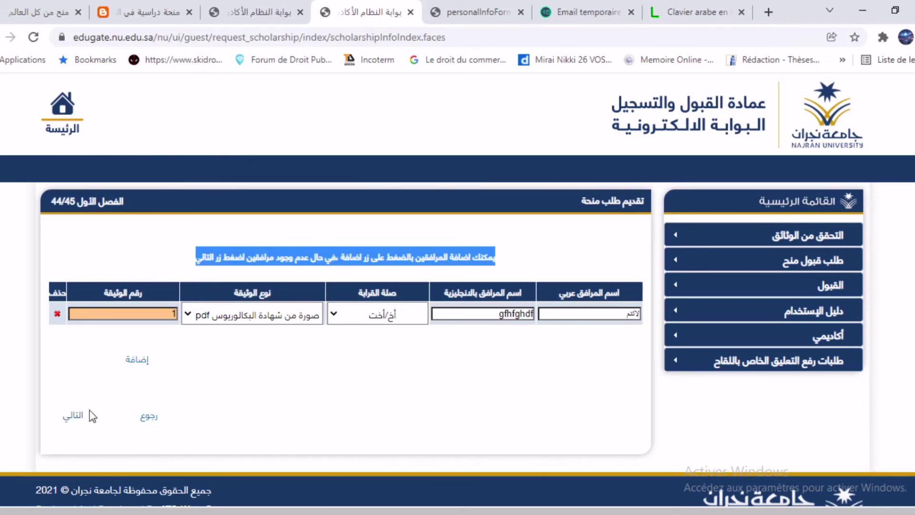
left_click(75, 418)
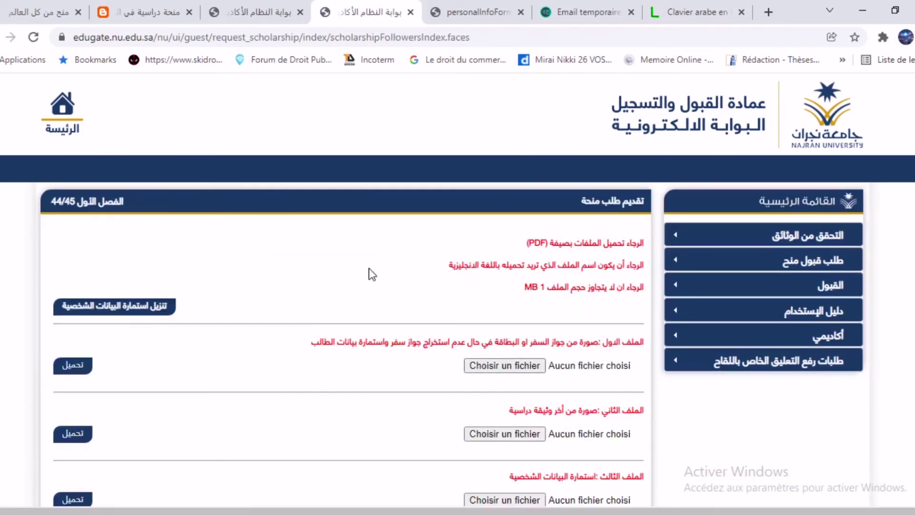
Review the three required file uploads and the blank personal data form personalInfoFormAr.pdf.
scroll(369, 270, "down", 2)
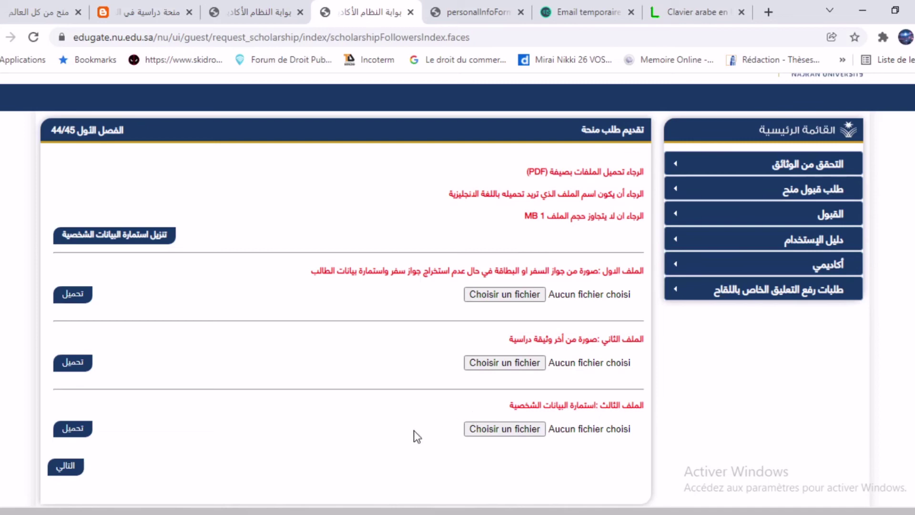
left_click(481, 12)
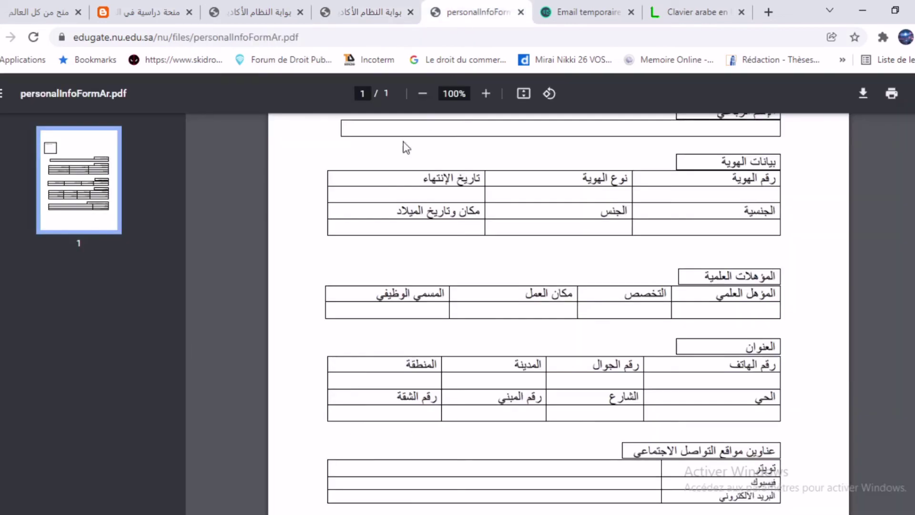
scroll(602, 336, "down", 6)
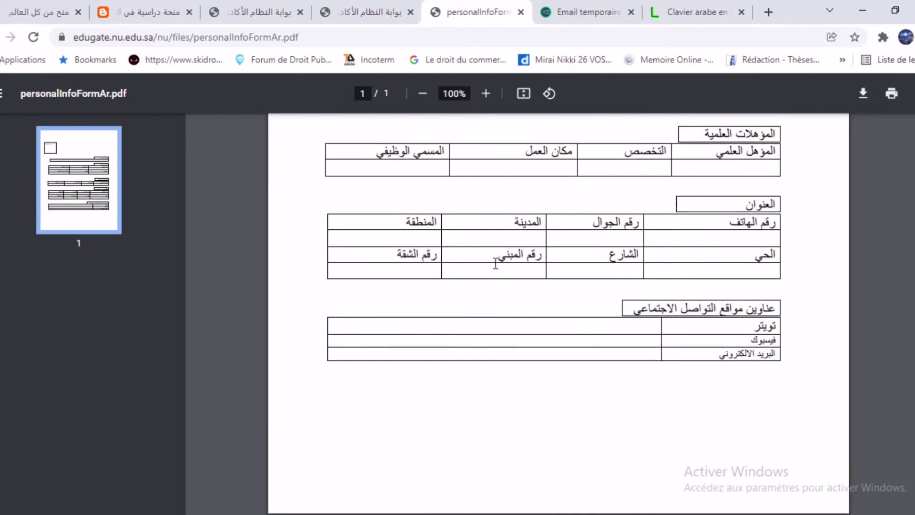
Return to the scholarship application's upload page and continue without attaching files to save the request.
left_click(350, 14)
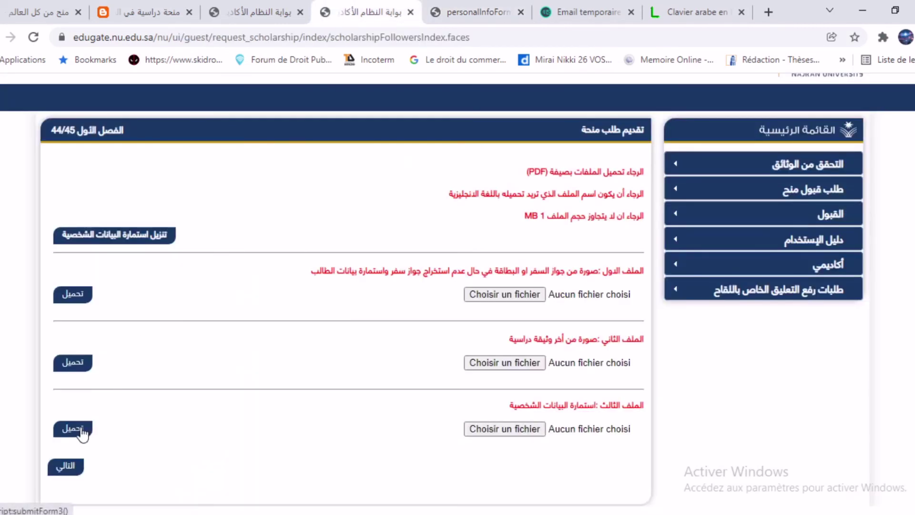
scroll(159, 309, "down", 2)
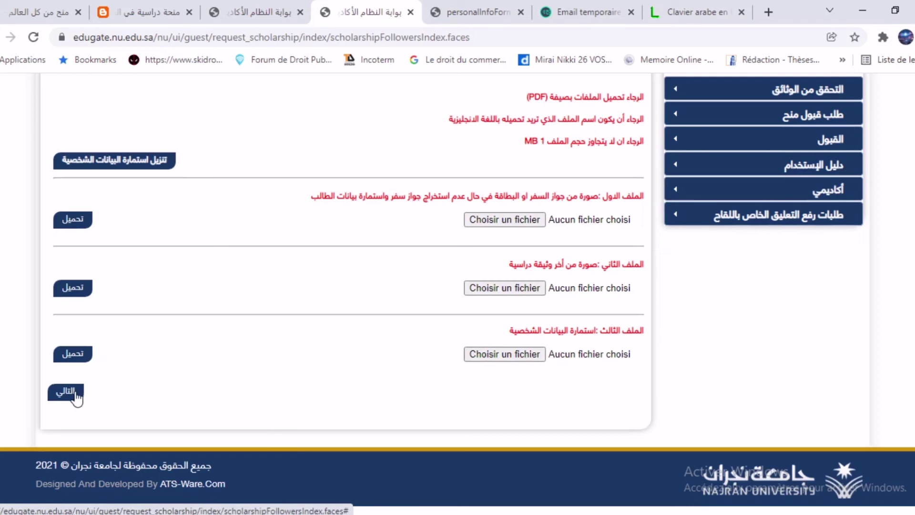
left_click(66, 391)
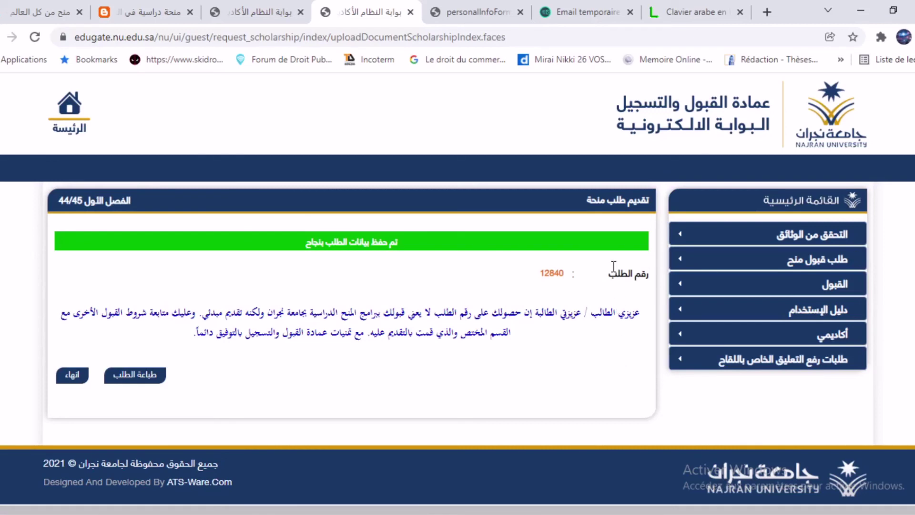
Read the request number and the notice about preliminary admission on the confirmation page.
left_click_drag(565, 274, 540, 275)
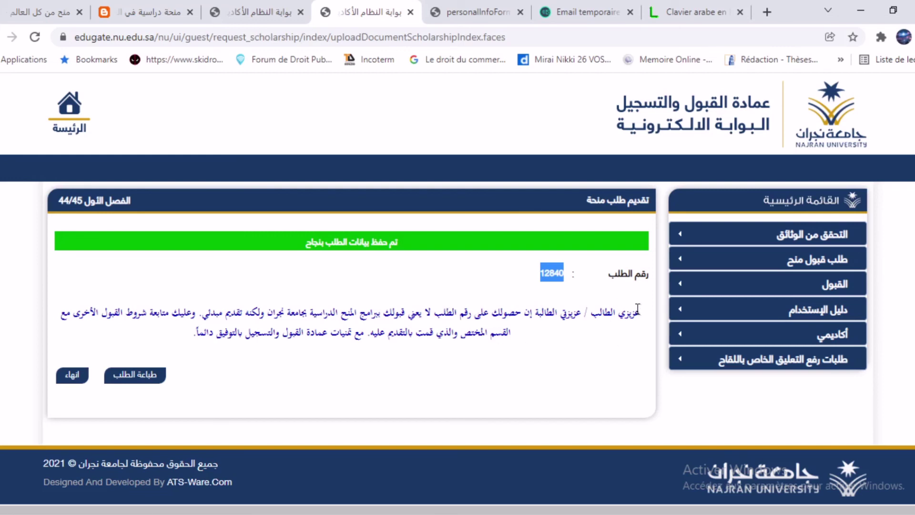
left_click_drag(639, 310, 364, 331)
left_click(590, 354)
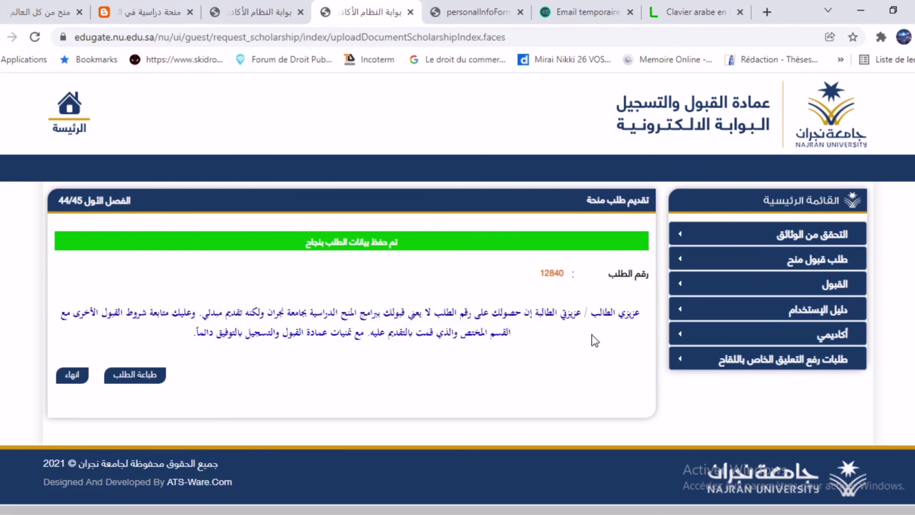